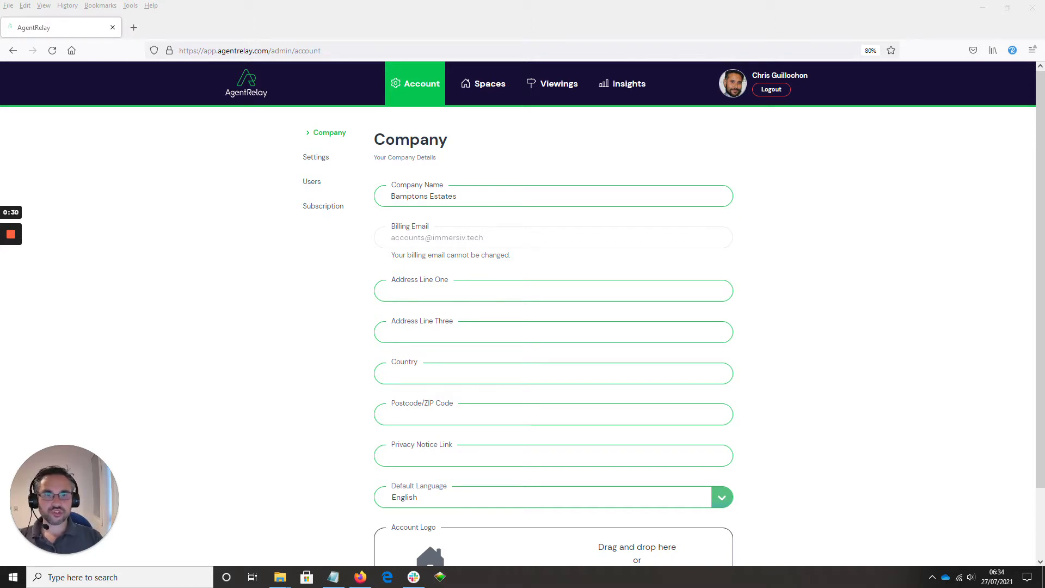
Paste Top Floor into Address Line One of the company details, with Augres House filling Address Line Two.
{"action": "left_click", "coordinate": [458, 197]}
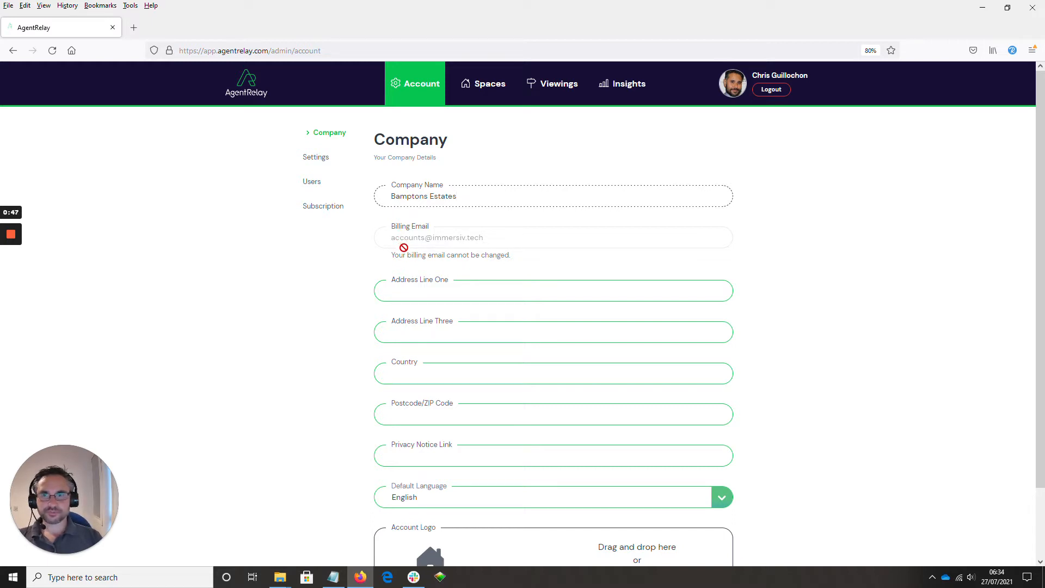
{"action": "left_click", "coordinate": [390, 291]}
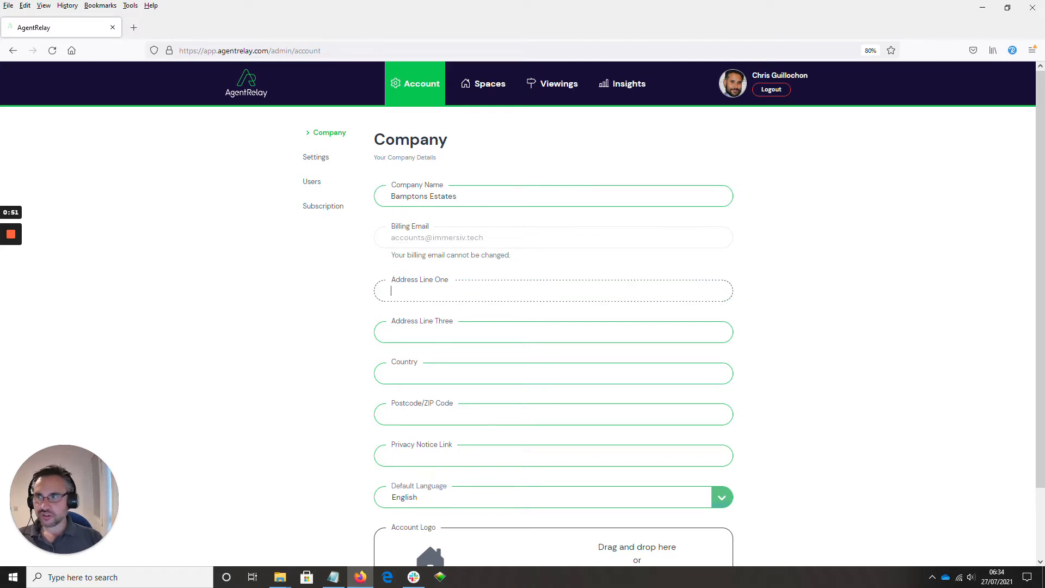
{"action": "key", "text": "alt+Tab"}
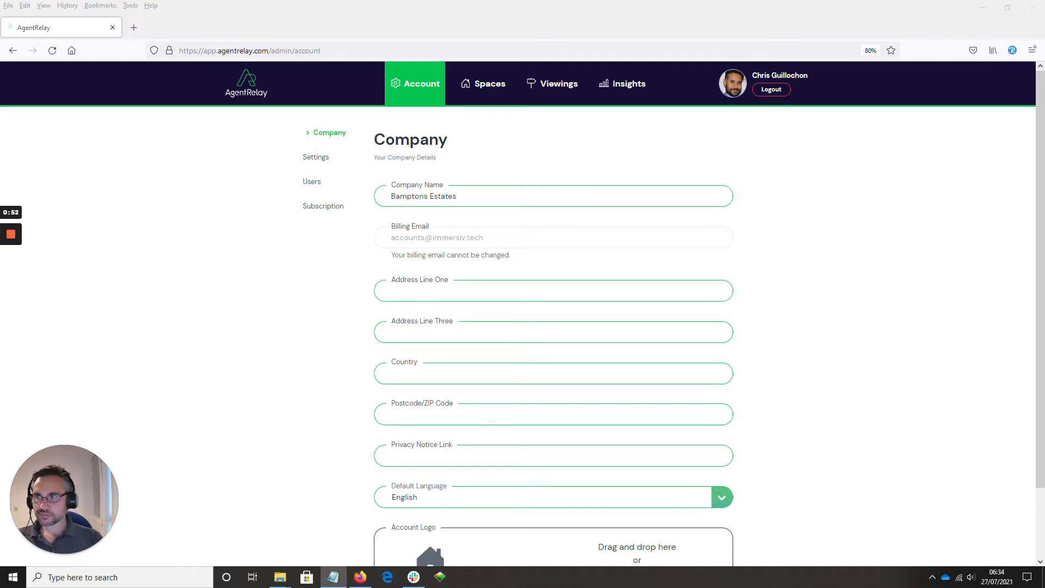
{"action": "left_click", "coordinate": [418, 288]}
{"action": "type", "text": "Top Floor"}
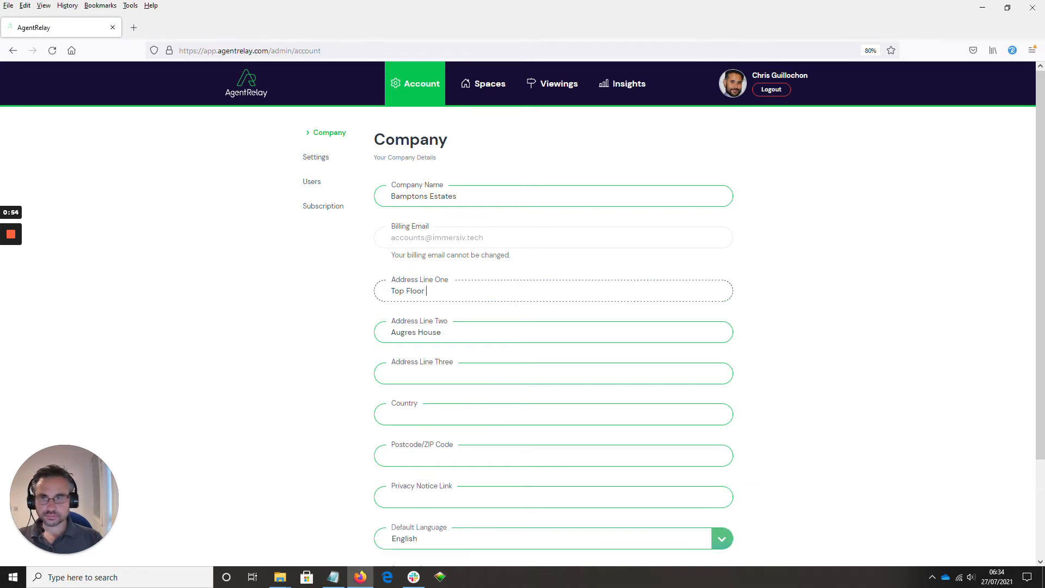
Paste St Helier into Address Line Three.
{"action": "key", "text": "alt+Tab"}
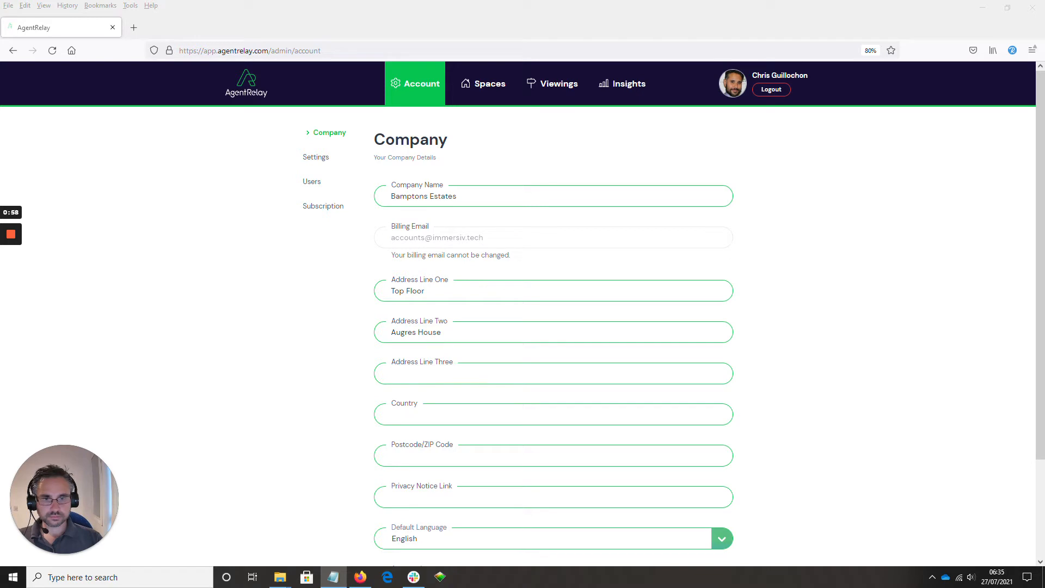
{"action": "key", "text": "alt+Tab"}
{"action": "key", "text": "alt+Tab"}
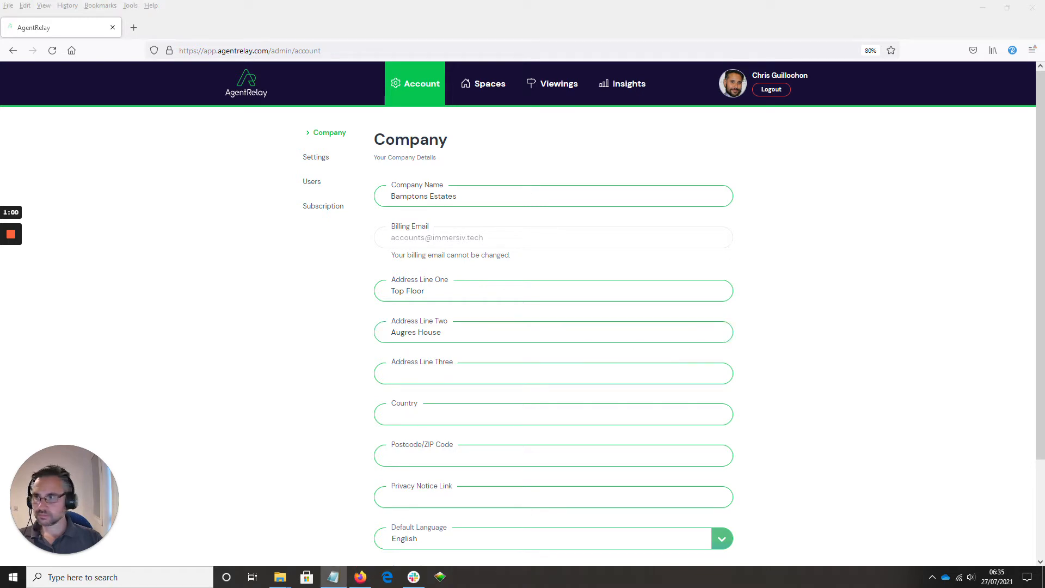
Paste Jersey into the Country field.
{"action": "key", "text": "alt+Tab"}
{"action": "key", "text": "Tab"}
{"action": "type", "text": "St Helier"}
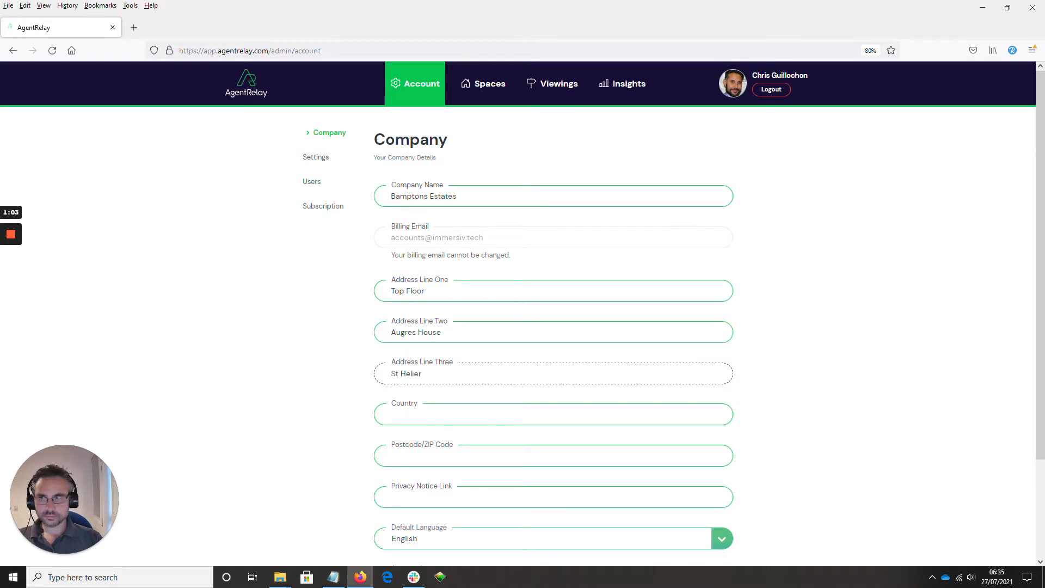
{"action": "key", "text": "alt+Tab"}
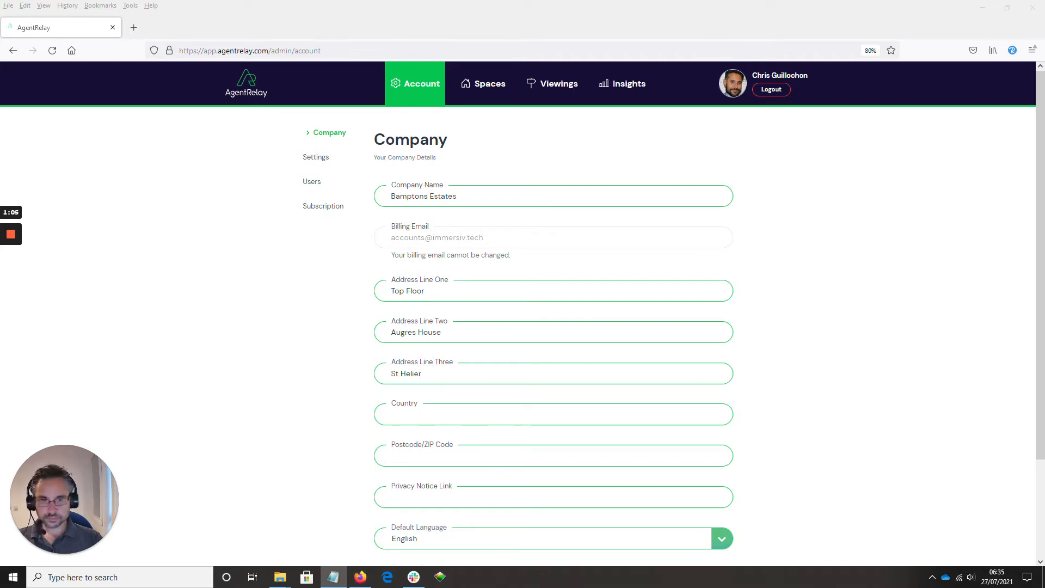
{"action": "key", "text": "alt+Tab"}
{"action": "key", "text": "Tab"}
{"action": "type", "text": "Jersey"}
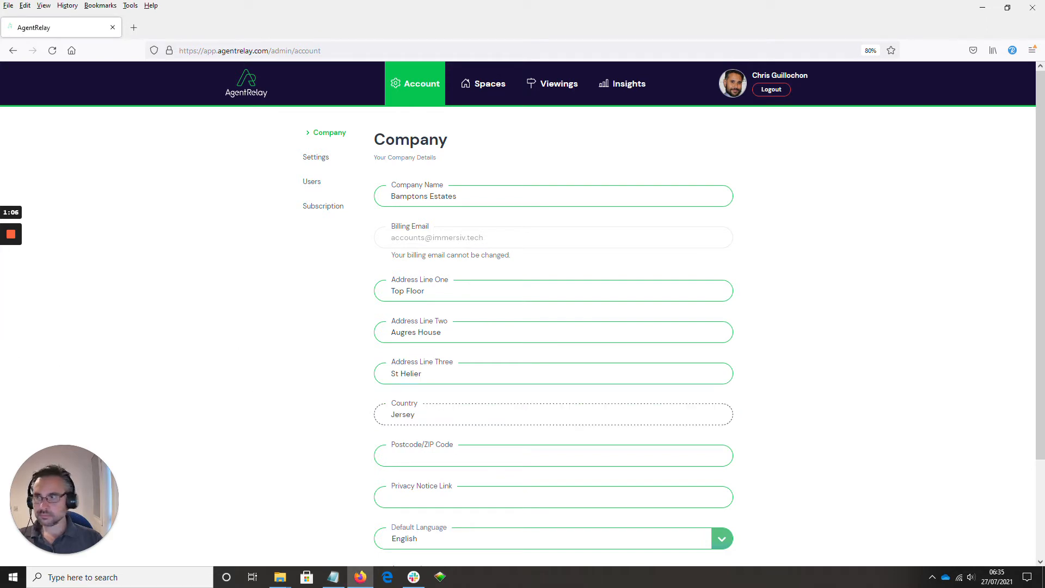
Paste JE2 3PP into the Postcode/ZIP Code field.
{"action": "key", "text": "alt+Tab"}
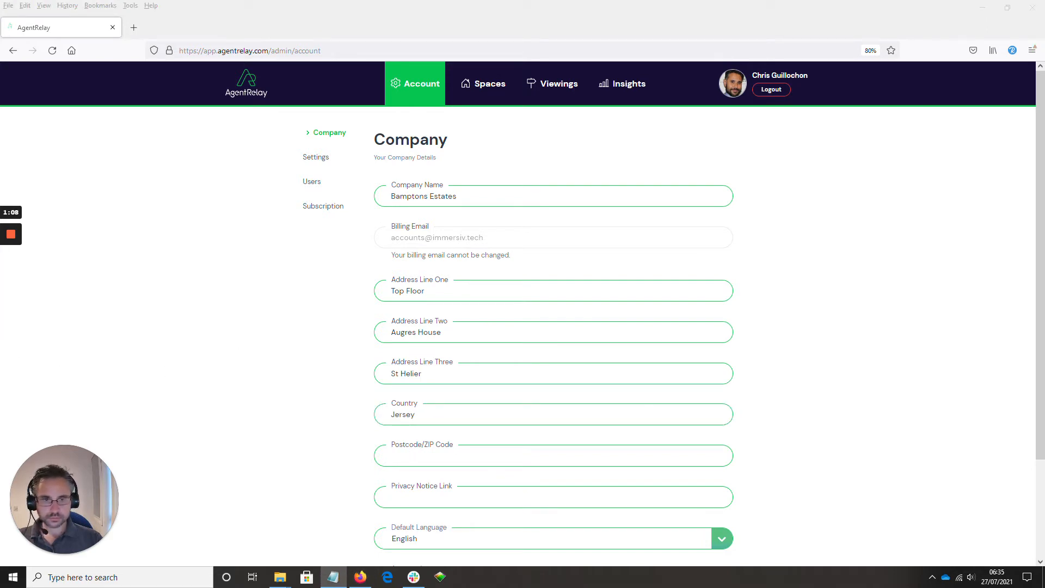
{"action": "key", "text": "alt+Tab"}
{"action": "key", "text": "Tab"}
{"action": "type", "text": "JE2 3PP"}
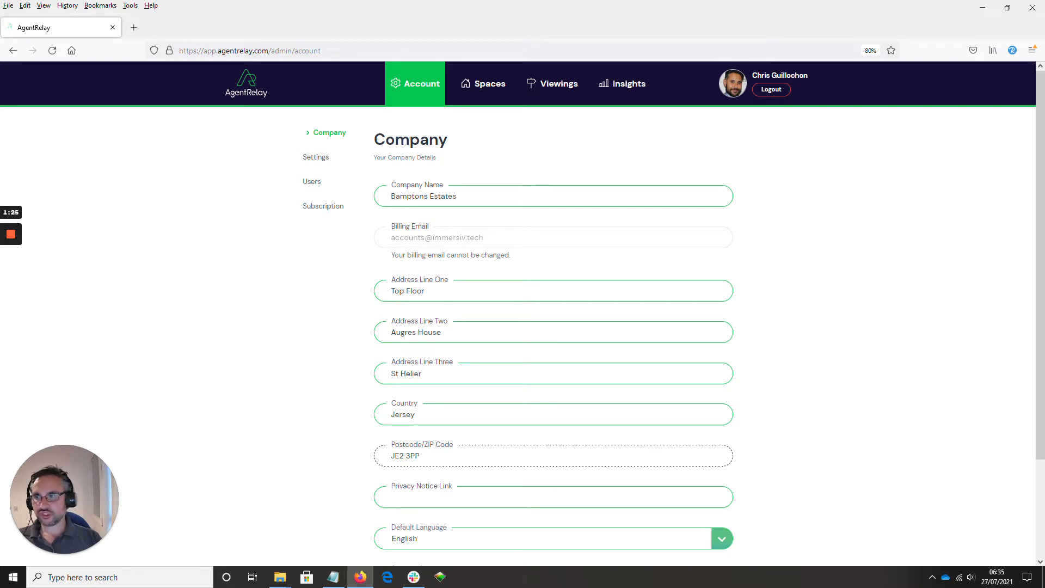
{"action": "key", "text": "alt+Tab"}
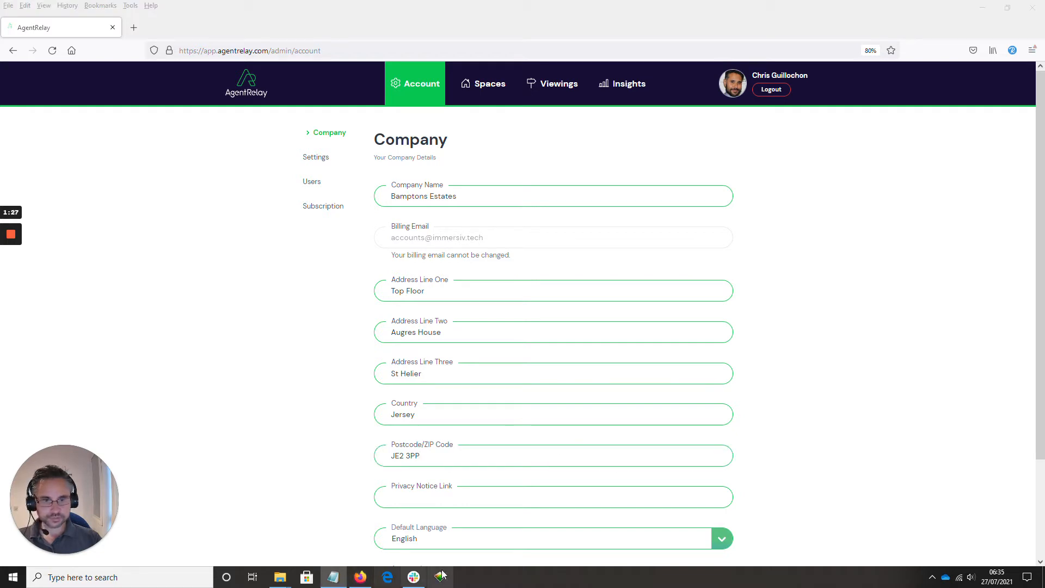
{"action": "left_click", "coordinate": [439, 504]}
{"action": "type", "text": "https://bamptons.com/privacy"}
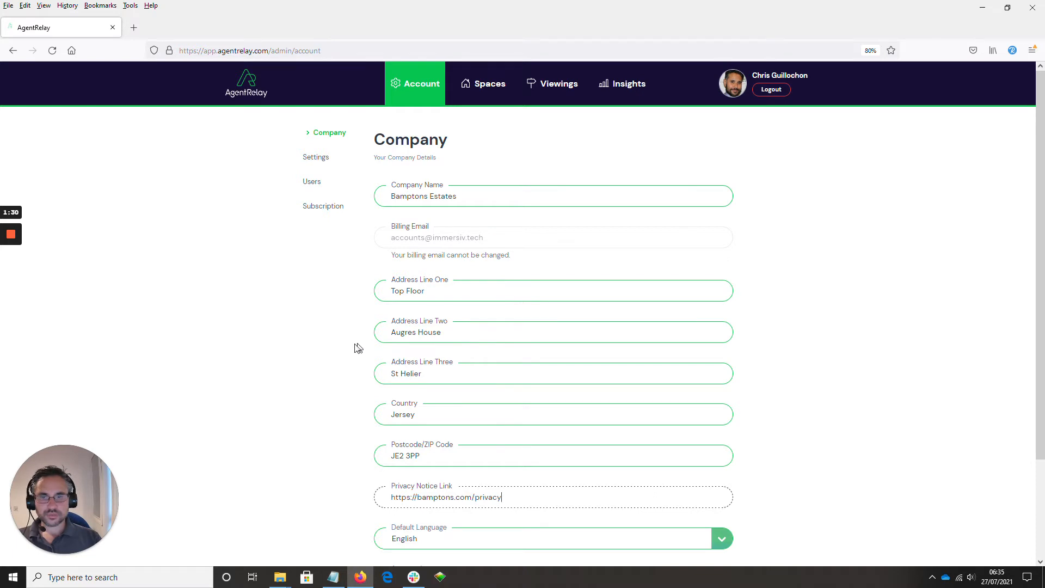
Drop a logo image file into the Account Logo area and save the company details.
{"action": "scroll", "coordinate": [339, 355], "scroll_direction": "down", "scroll_amount": 1}
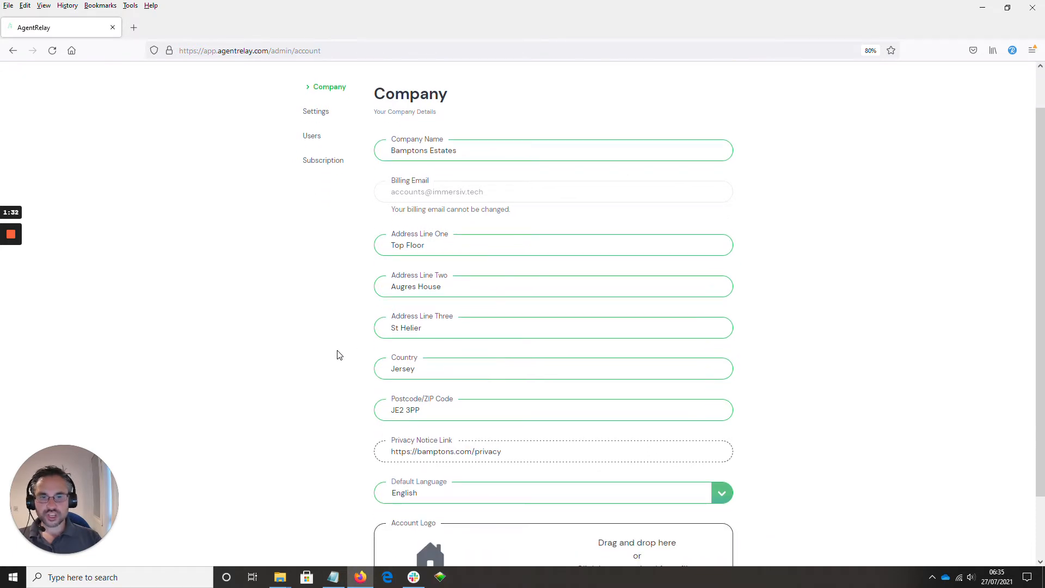
{"action": "scroll", "coordinate": [339, 356], "scroll_direction": "down", "scroll_amount": 1}
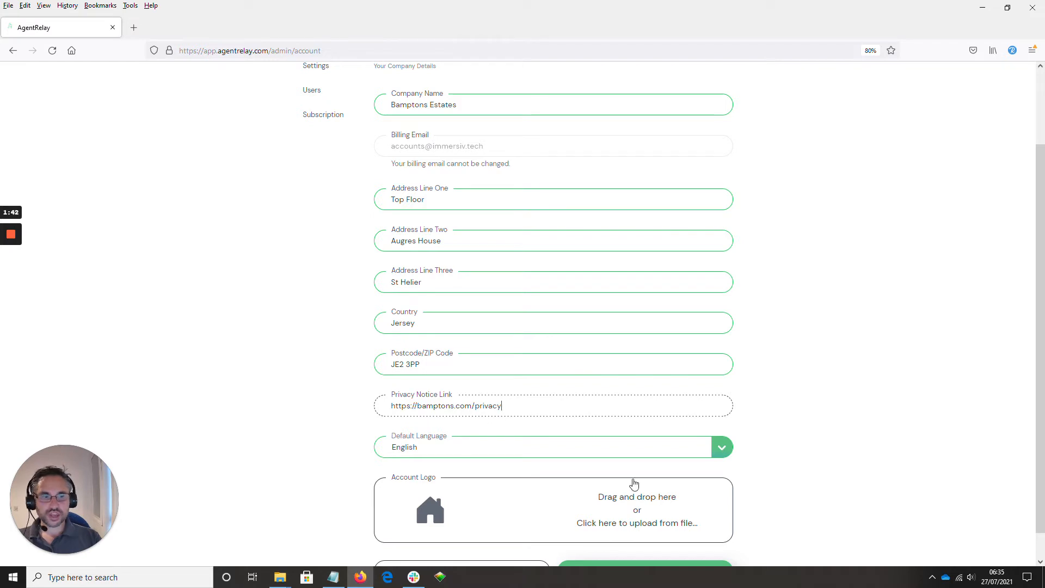
{"action": "left_click", "coordinate": [722, 447]}
{"action": "left_click", "coordinate": [722, 447]}
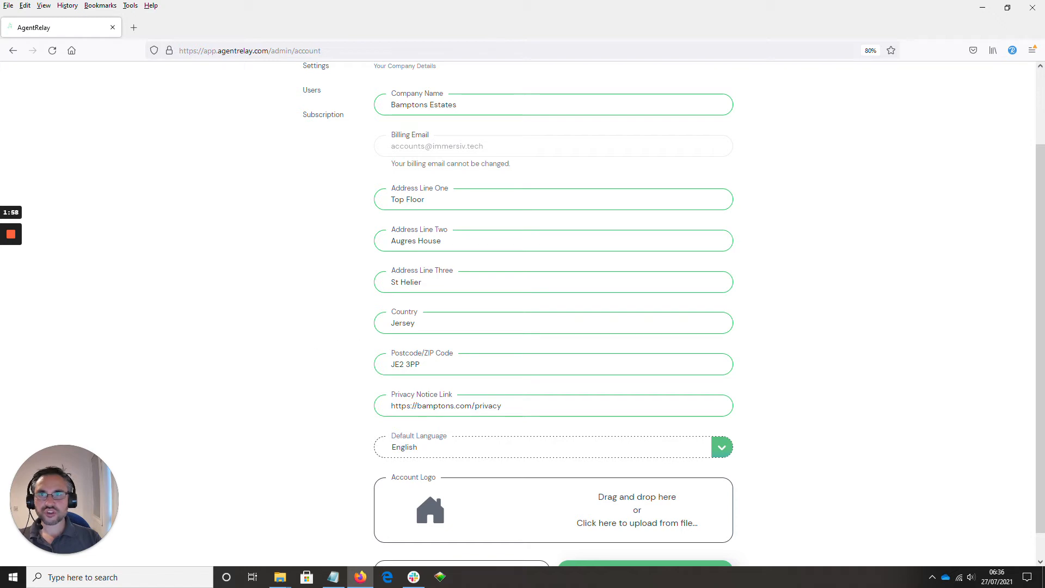
{"action": "mouse_move", "coordinate": [10, 234]}
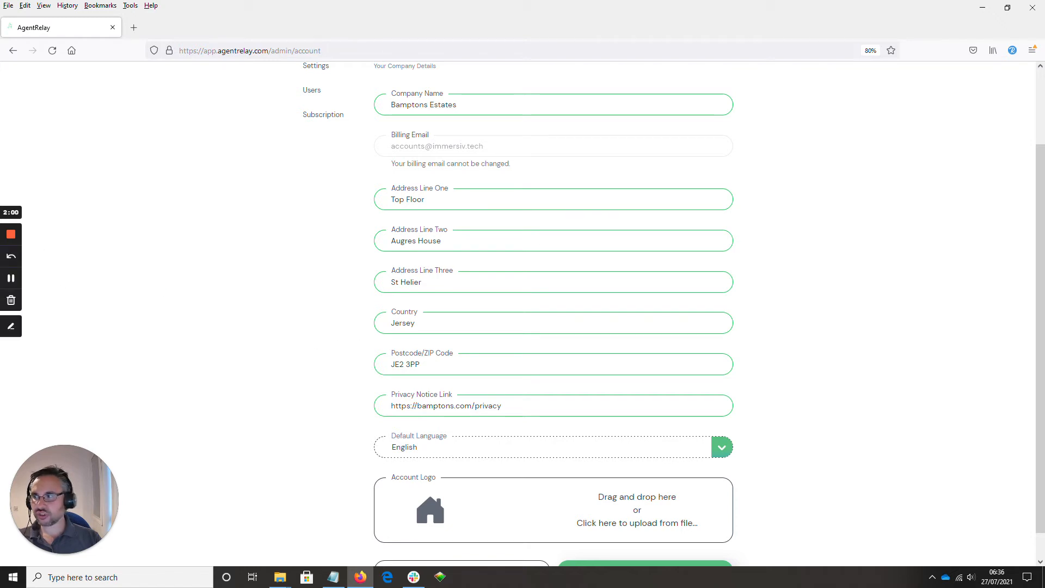
{"action": "left_click_drag", "start_coordinate": [0, 392], "coordinate": [431, 516]}
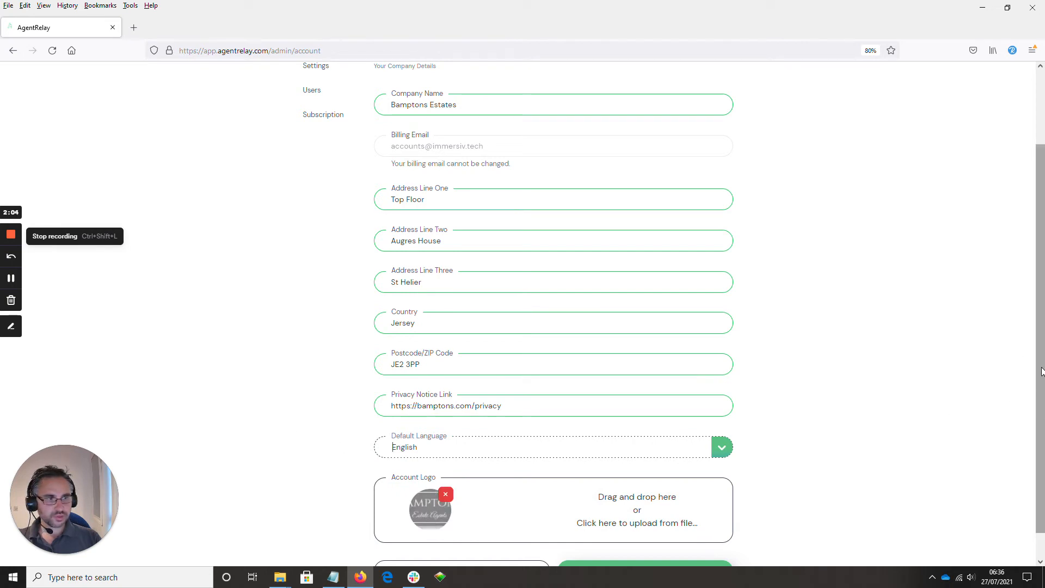
{"action": "scroll", "coordinate": [1041, 372], "scroll_direction": "down", "scroll_amount": 1}
{"action": "left_click", "coordinate": [653, 551]}
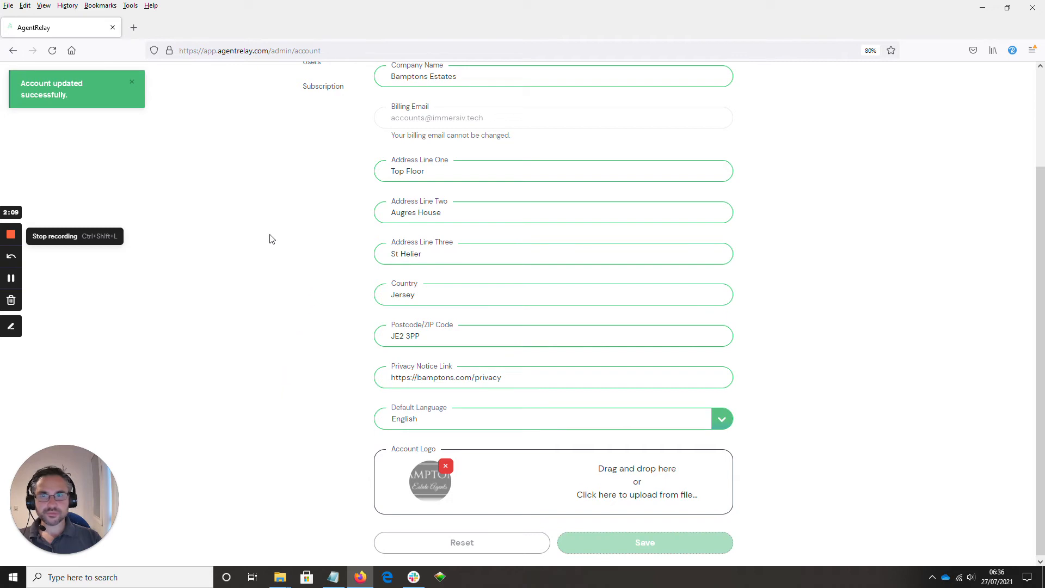
In Settings, set the expiry of Matterport links sent after accompanied viewings to 2 days.
{"action": "scroll", "coordinate": [303, 233], "scroll_direction": "up", "scroll_amount": 3}
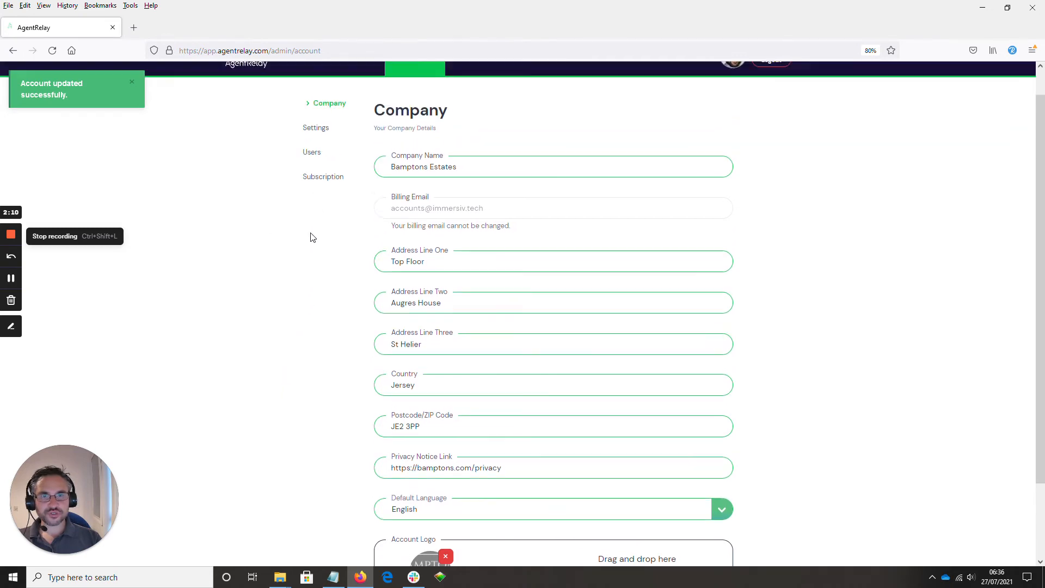
{"action": "scroll", "coordinate": [311, 237], "scroll_direction": "up", "scroll_amount": 1}
{"action": "left_click", "coordinate": [320, 157]}
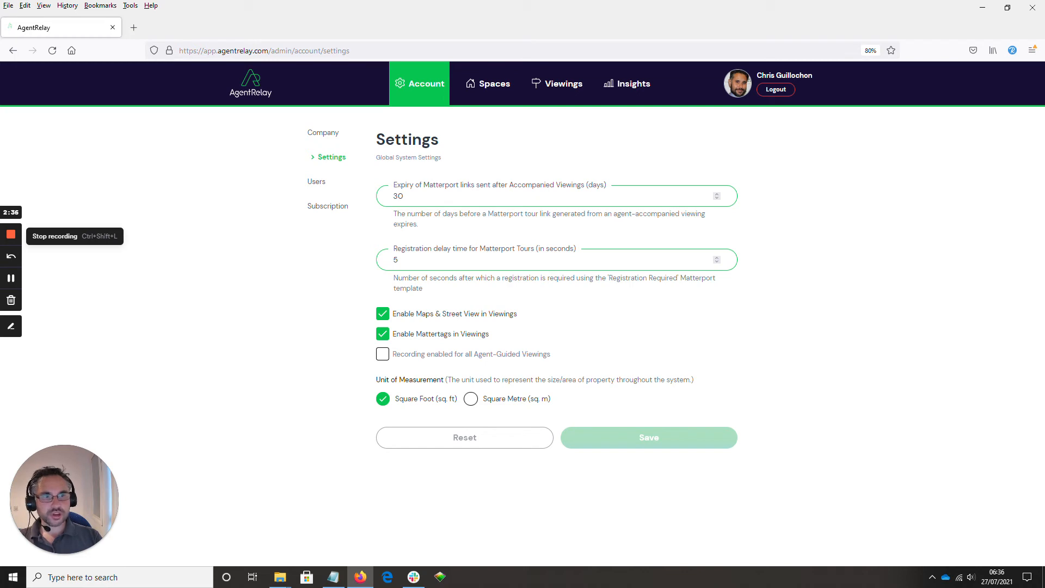
{"action": "left_click", "coordinate": [718, 195]}
{"action": "left_click", "coordinate": [715, 199]}
{"action": "left_click", "coordinate": [716, 199]}
{"action": "left_click", "coordinate": [715, 199]}
{"action": "left_click", "coordinate": [715, 200]}
{"action": "left_click", "coordinate": [715, 200]}
{"action": "left_click", "coordinate": [715, 199]}
{"action": "left_click", "coordinate": [716, 200]}
{"action": "left_click", "coordinate": [715, 200]}
{"action": "left_click", "coordinate": [718, 194]}
{"action": "left_click", "coordinate": [718, 195]}
{"action": "left_click", "coordinate": [718, 194]}
{"action": "left_click", "coordinate": [718, 194]}
{"action": "left_click", "coordinate": [718, 195]}
{"action": "left_click", "coordinate": [718, 194]}
{"action": "left_click", "coordinate": [718, 195]}
{"action": "left_click", "coordinate": [718, 195]}
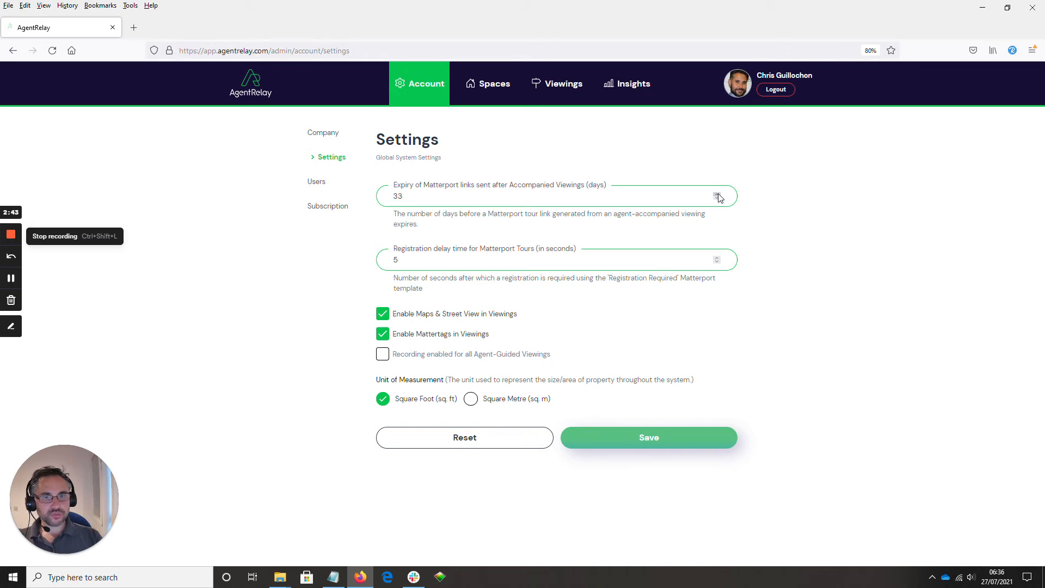
{"action": "left_click_drag", "start_coordinate": [406, 196], "coordinate": [391, 197]}
{"action": "type", "text": "2"}
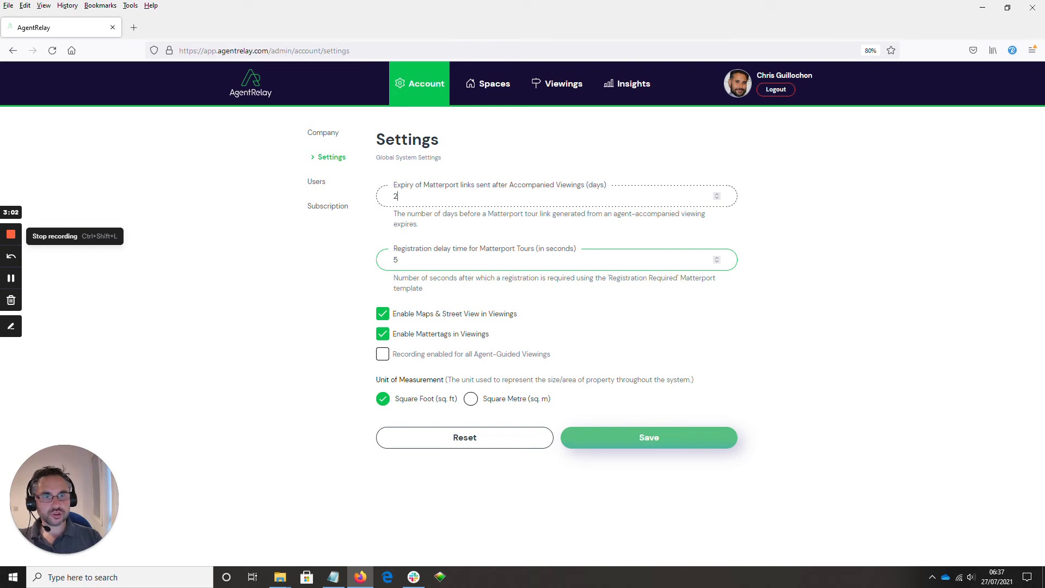
Set the registration delay time for Matterport tours to 12 seconds.
{"action": "left_click", "coordinate": [717, 259]}
{"action": "left_click", "coordinate": [717, 259]}
{"action": "left_click", "coordinate": [718, 258]}
{"action": "left_click", "coordinate": [717, 258]}
{"action": "left_click", "coordinate": [718, 258]}
{"action": "double_click", "coordinate": [399, 260]}
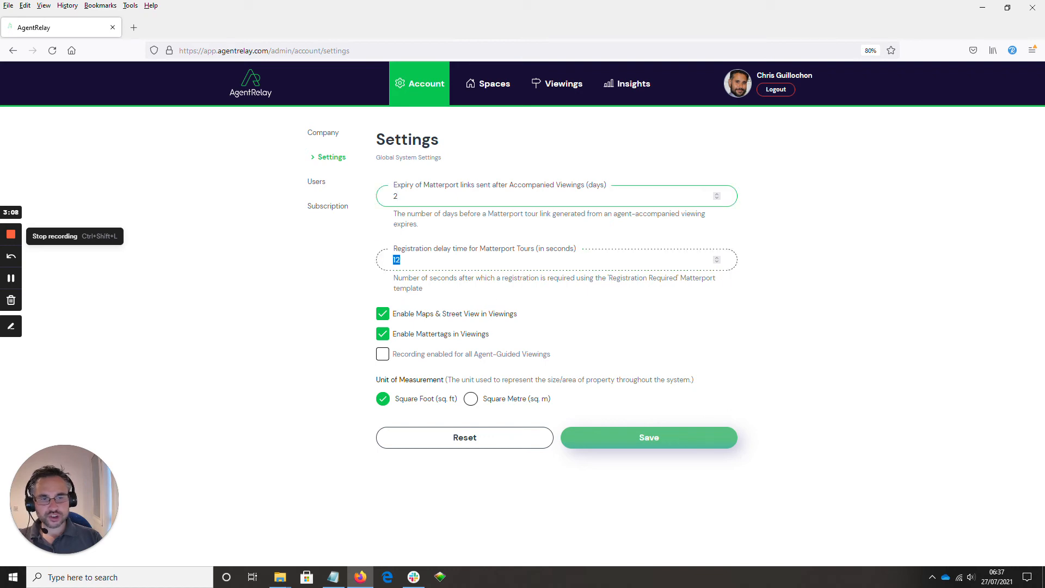
Choose Square Metre as the unit of measurement and save the settings.
{"action": "left_click", "coordinate": [383, 320]}
{"action": "left_click", "coordinate": [383, 320]}
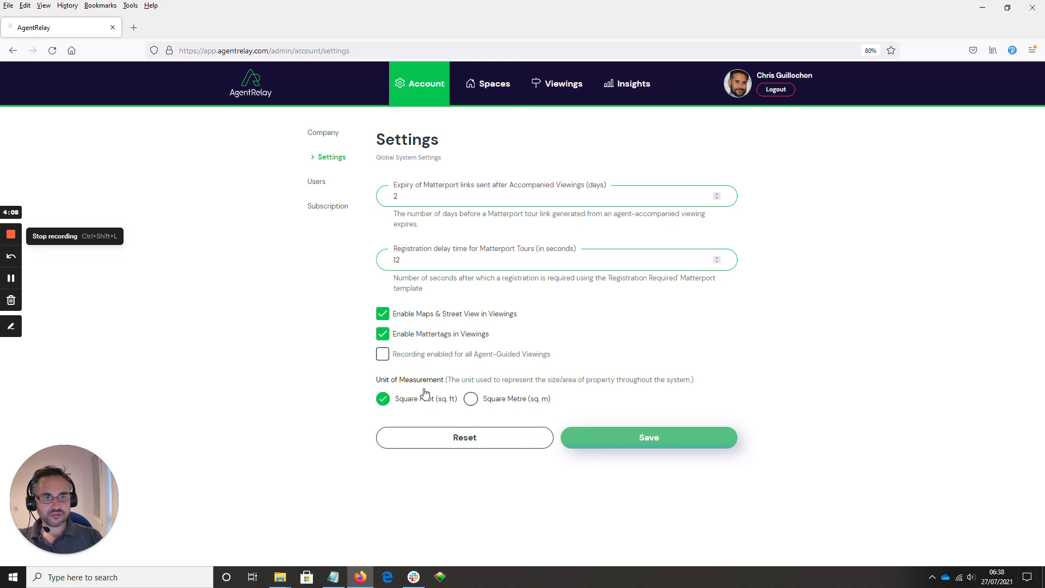
{"action": "left_click", "coordinate": [470, 399]}
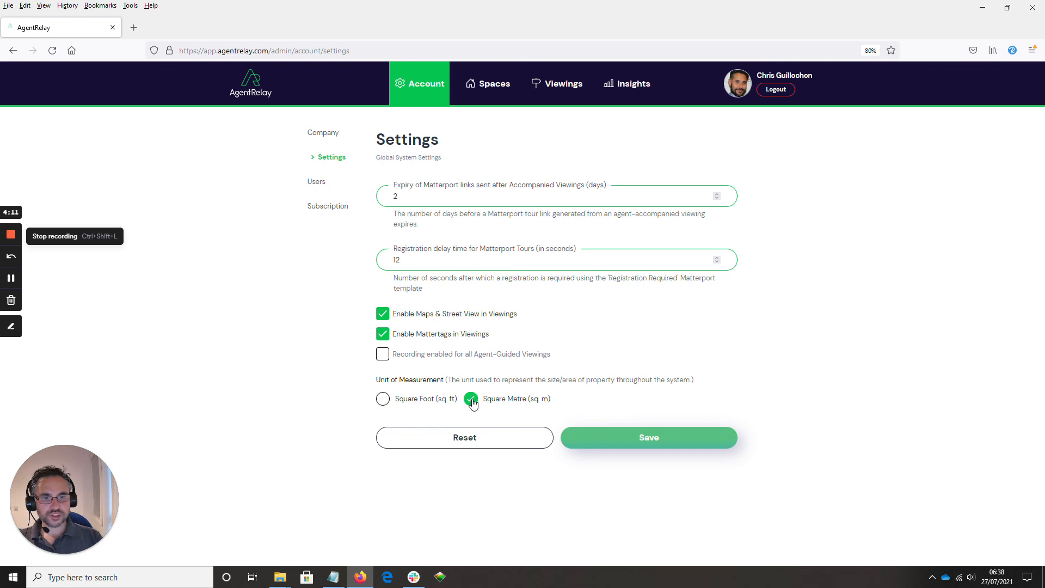
{"action": "left_click", "coordinate": [631, 440]}
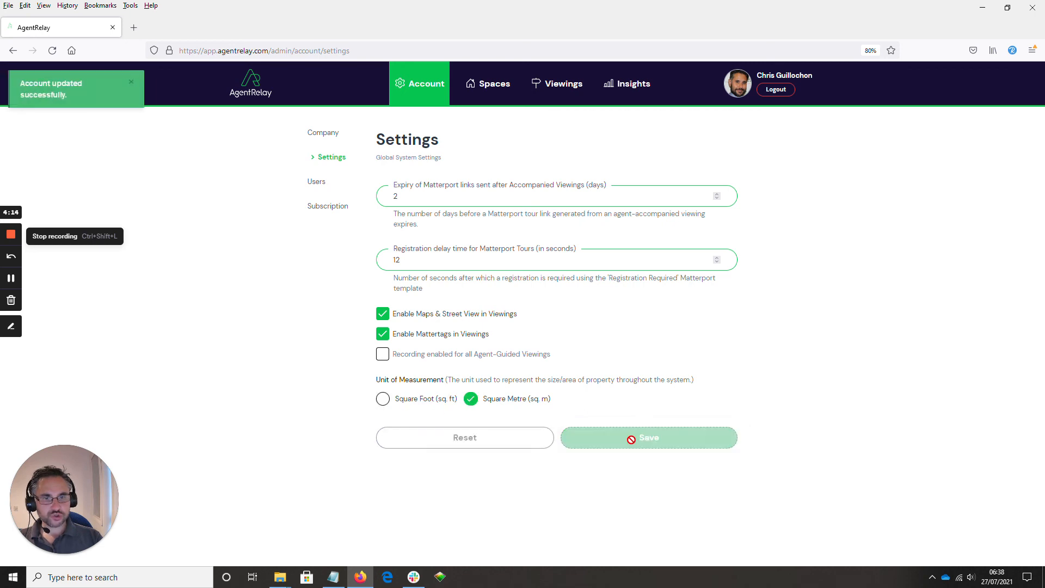